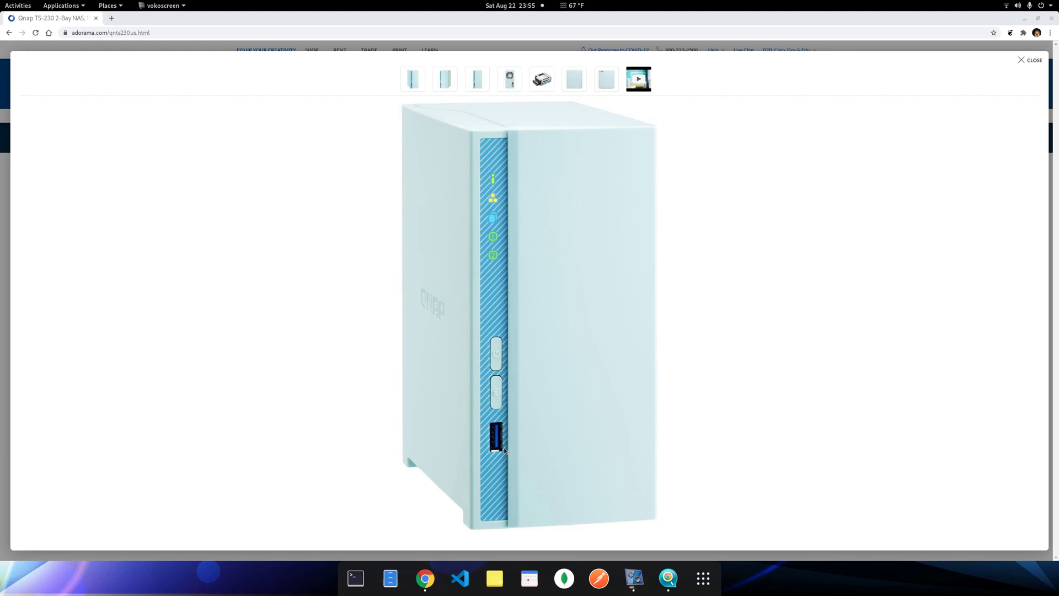
- Show the TS-230's straight-on front view, then its rear panel with the ports
{"action": "left_click", "coordinate": [477, 79]}
{"action": "left_click", "coordinate": [509, 78]}
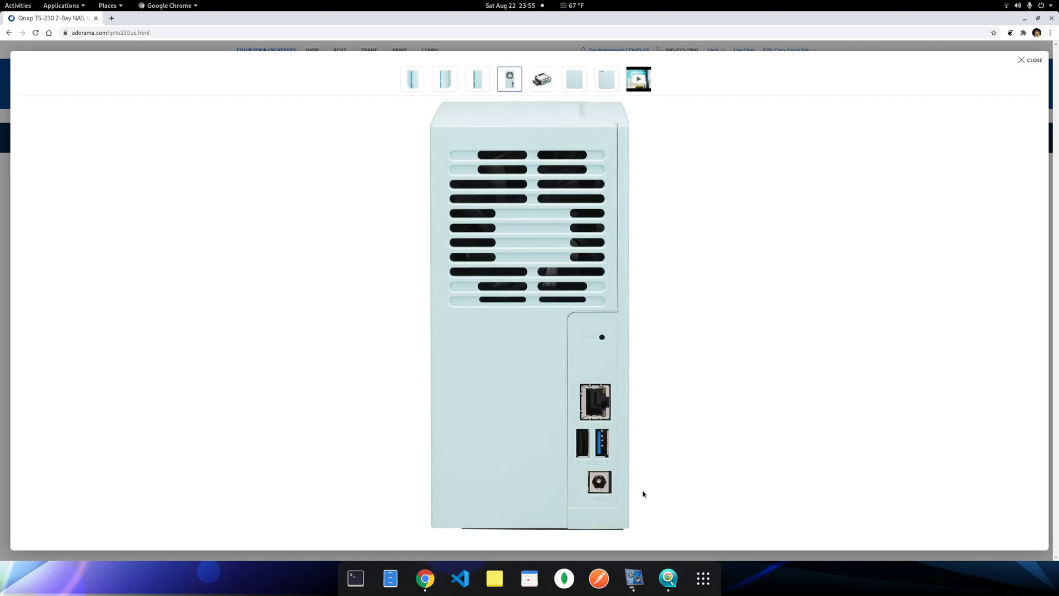
- Flip between the front, rear, angled and drives-pulled-out photos of the TS-230
{"action": "left_click", "coordinate": [477, 88]}
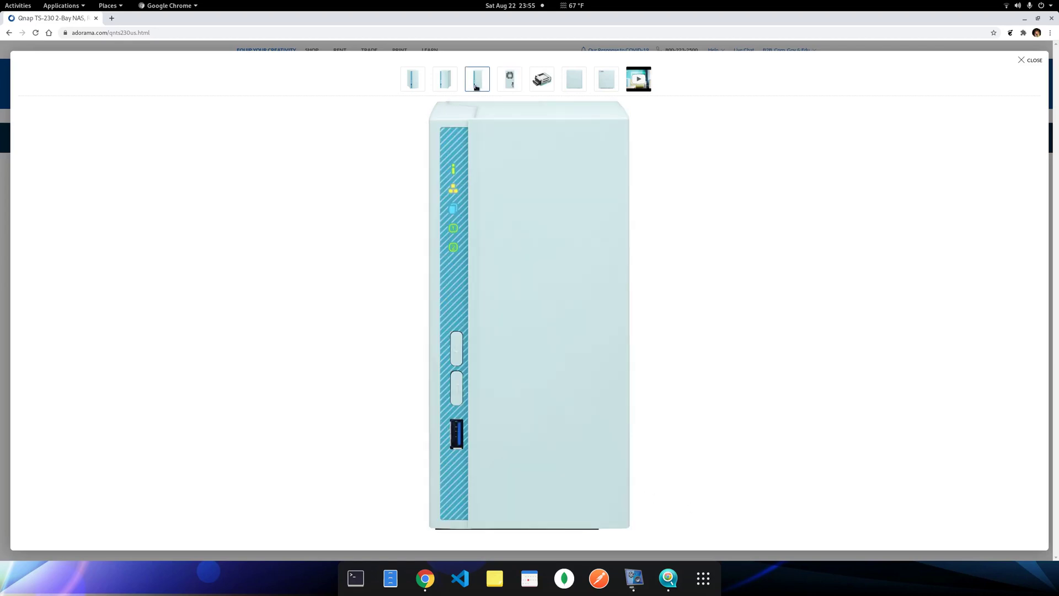
{"action": "left_click", "coordinate": [509, 83]}
{"action": "left_click", "coordinate": [477, 82]}
{"action": "left_click", "coordinate": [445, 84]}
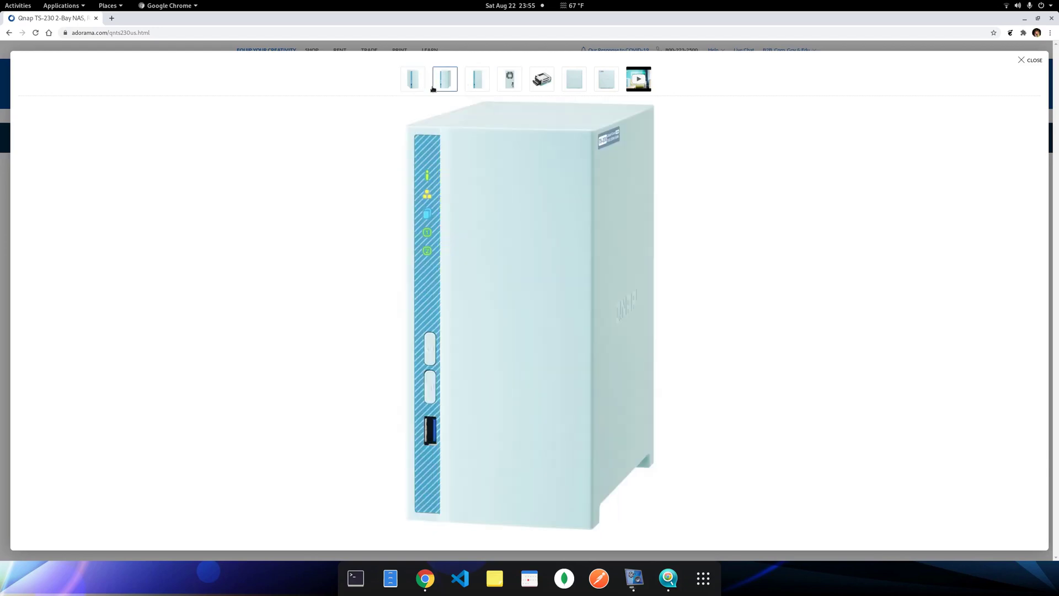
{"action": "left_click", "coordinate": [476, 85]}
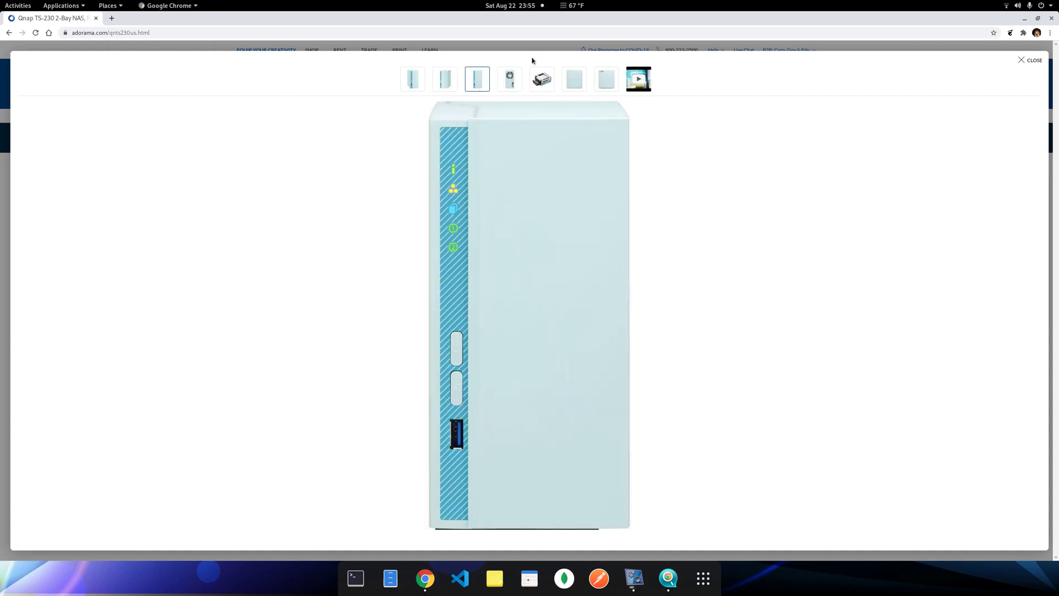
{"action": "left_click", "coordinate": [541, 78]}
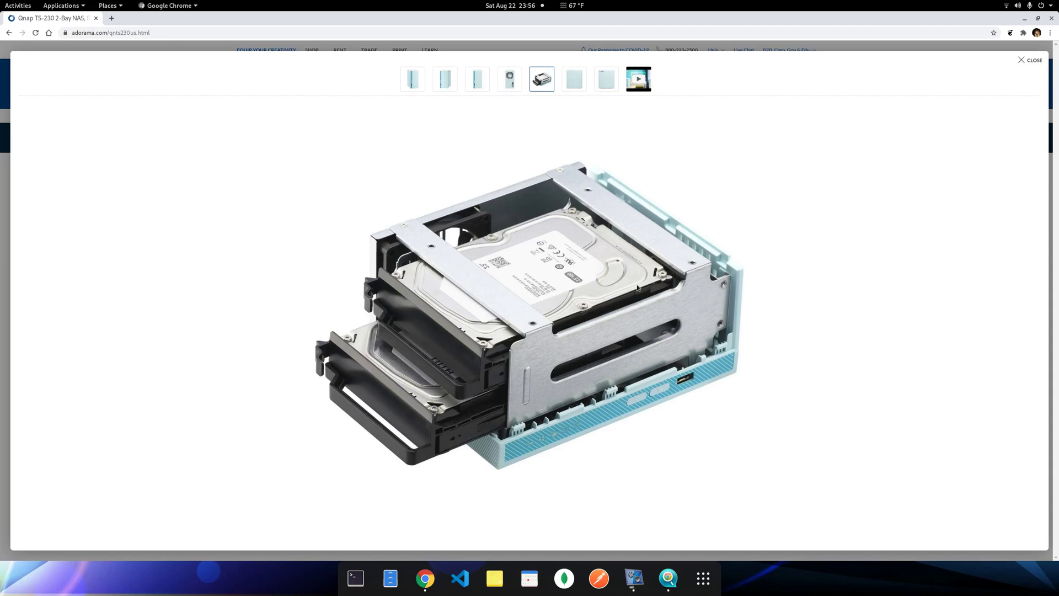
- View both side photos and the rear panel, then close the photo gallery
{"action": "left_click", "coordinate": [614, 89]}
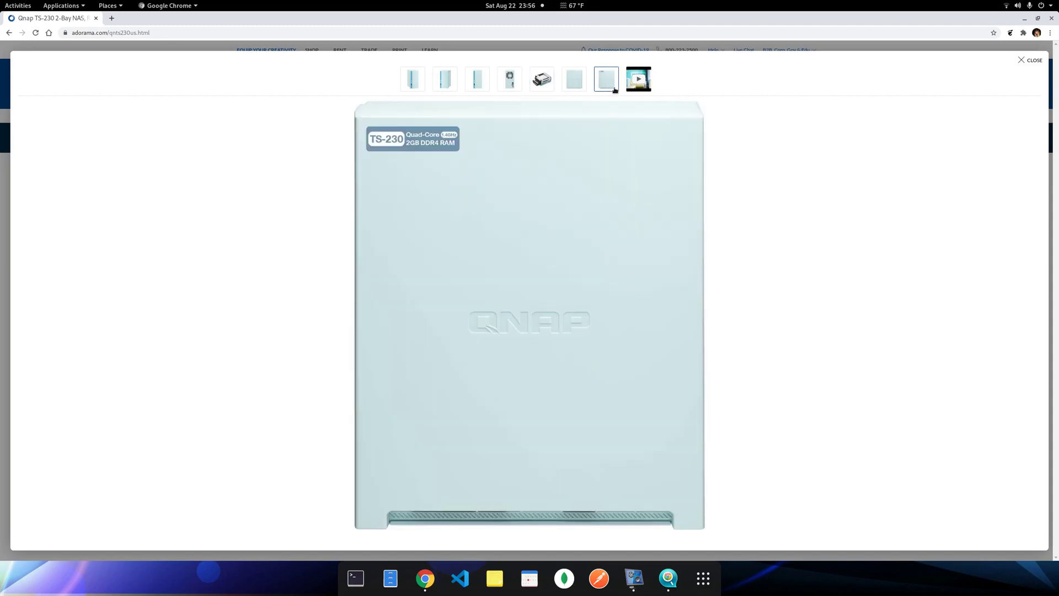
{"action": "left_click", "coordinate": [574, 83]}
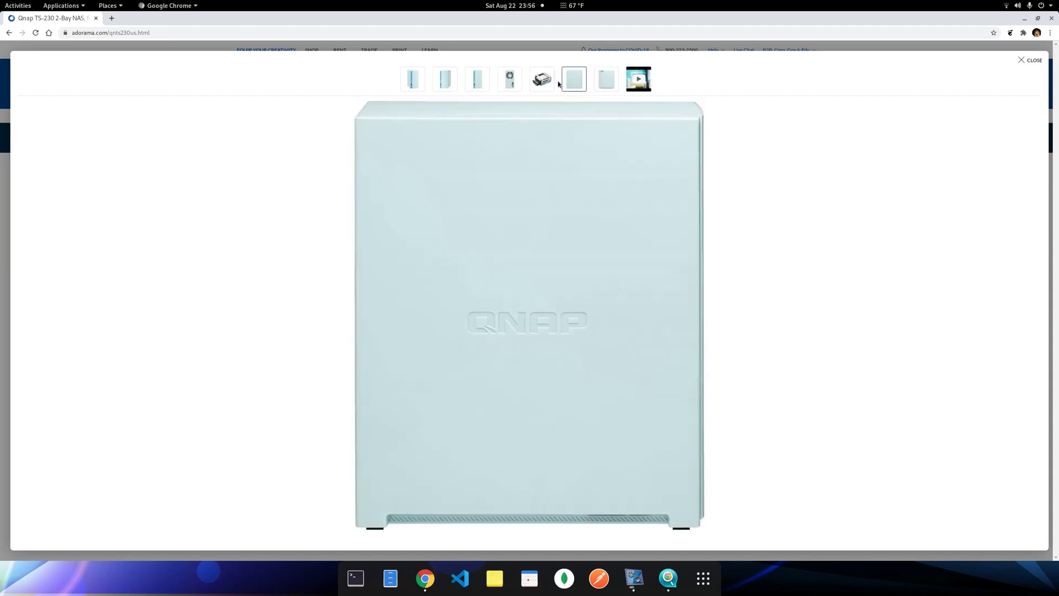
{"action": "left_click", "coordinate": [514, 85]}
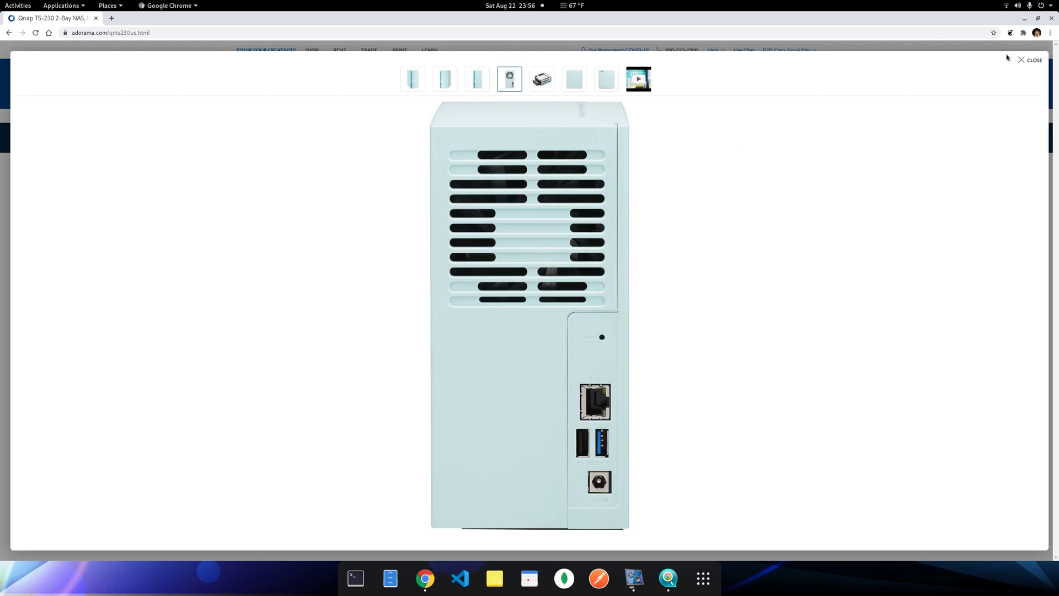
{"action": "left_click", "coordinate": [1023, 60]}
- Bring Chrome onto the empty workspace, maximize it and open the front-view photo gallery
{"action": "key", "text": "ctrl+alt+Right"}
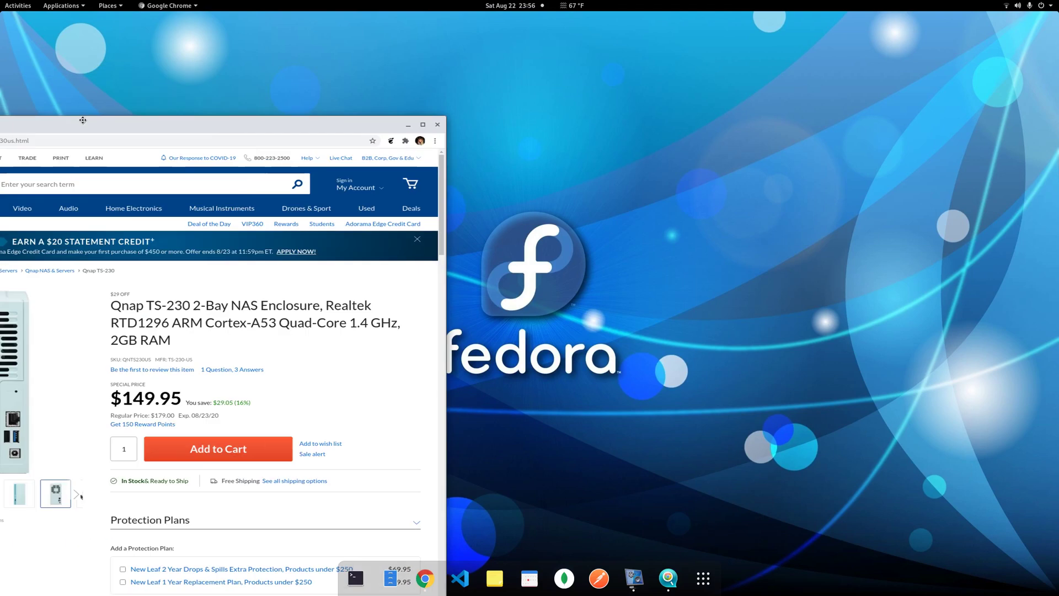
{"action": "left_click_drag", "start_coordinate": [76, 54], "coordinate": [480, 105]}
{"action": "double_click", "coordinate": [480, 105]}
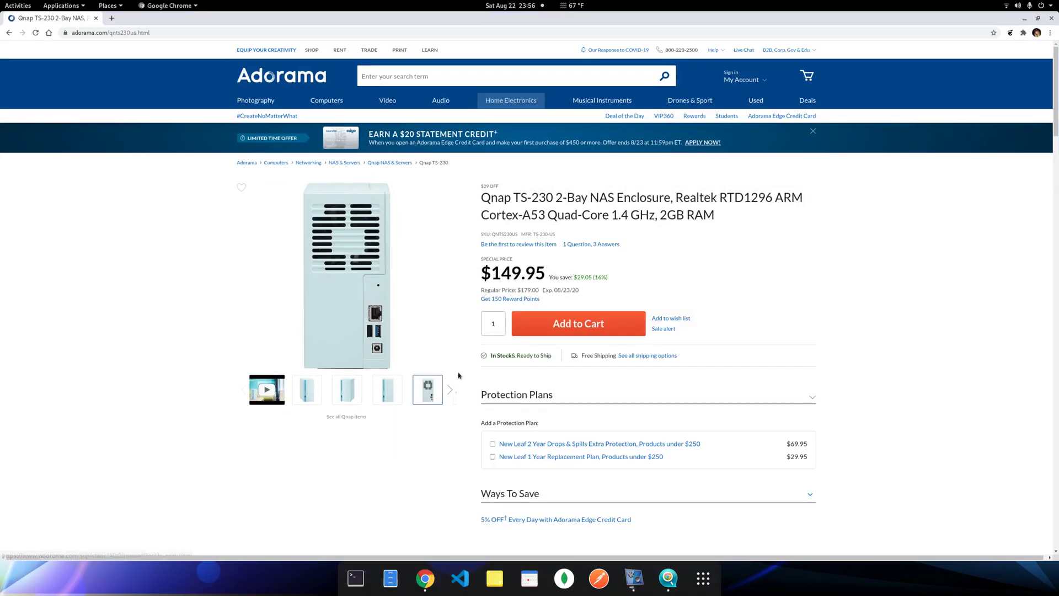
{"action": "left_click", "coordinate": [404, 434]}
{"action": "left_click", "coordinate": [321, 227]}
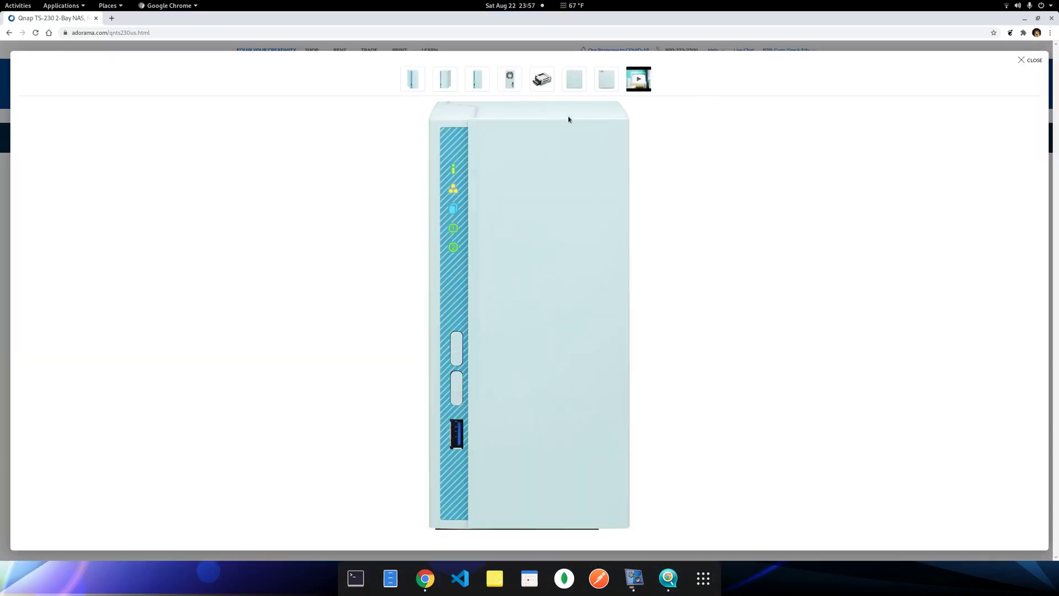
- Browse the drives-out, front and side photos, then close the gallery and un-maximize Chrome
{"action": "left_click", "coordinate": [533, 78]}
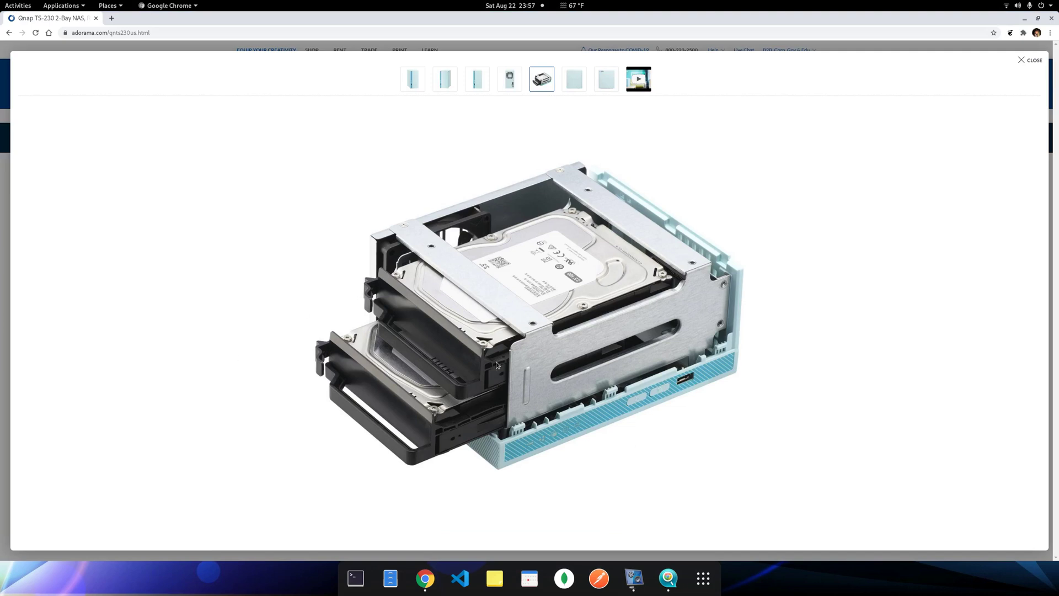
{"action": "left_click", "coordinate": [478, 79]}
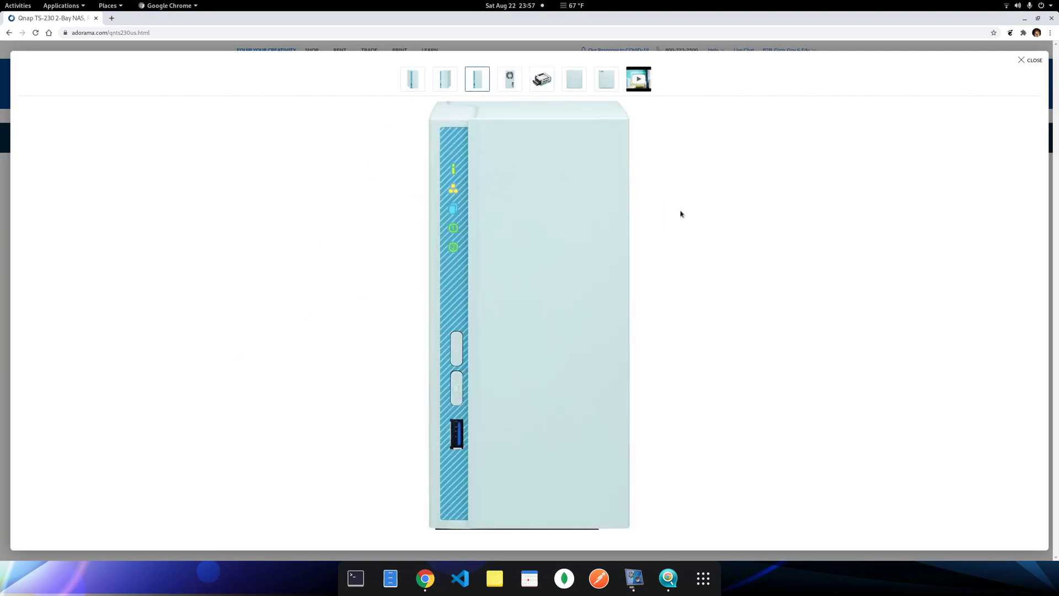
{"action": "left_click", "coordinate": [573, 79]}
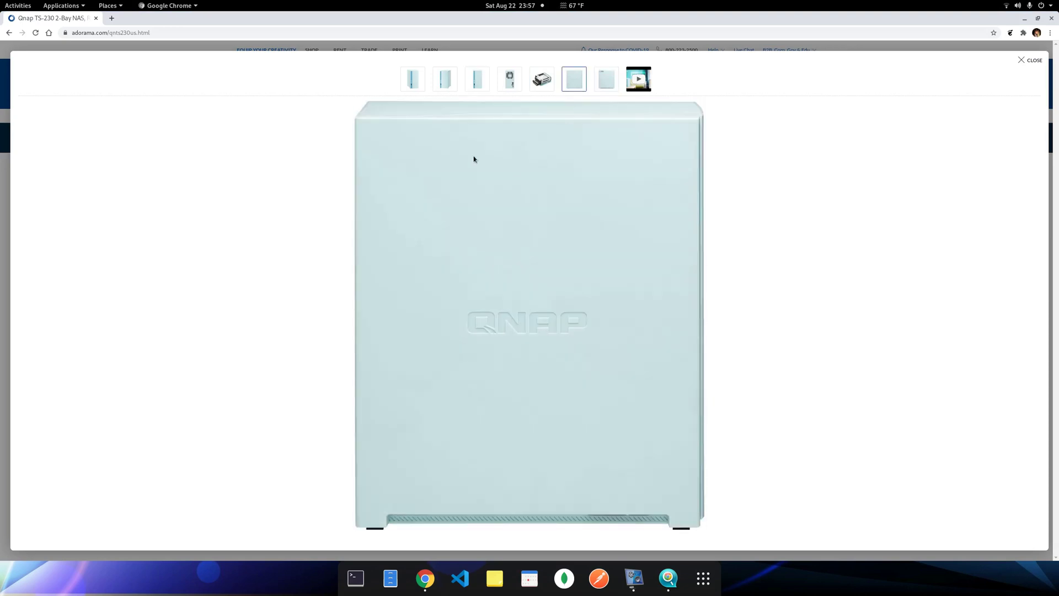
{"action": "left_click", "coordinate": [477, 79]}
{"action": "left_click", "coordinate": [539, 82]}
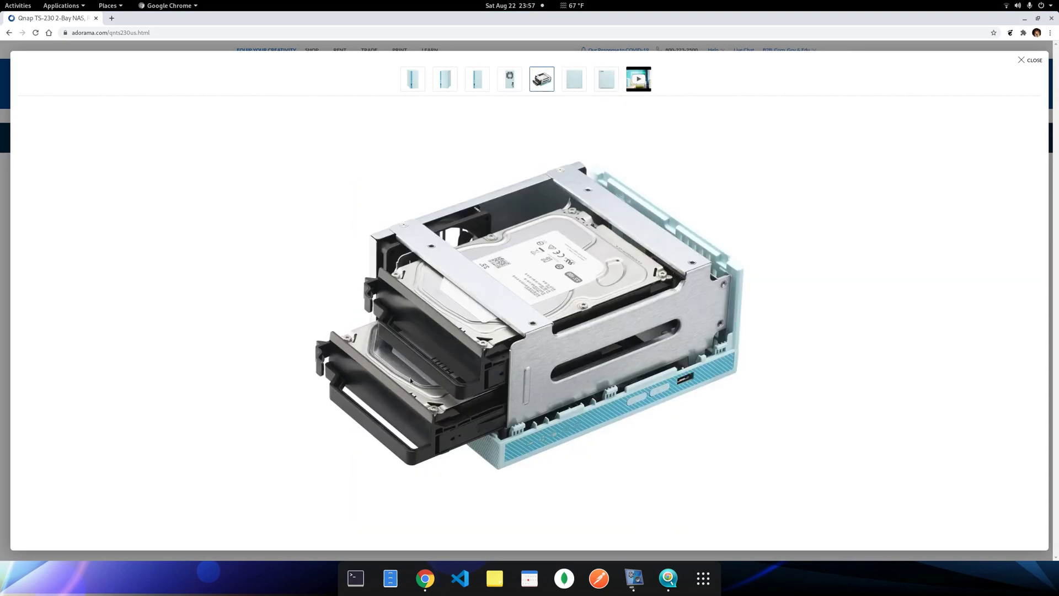
{"action": "key", "text": "Left"}
{"action": "key", "text": "Left"}
{"action": "key", "text": "Left"}
{"action": "left_click", "coordinate": [1031, 61]}
{"action": "double_click", "coordinate": [397, 20]}
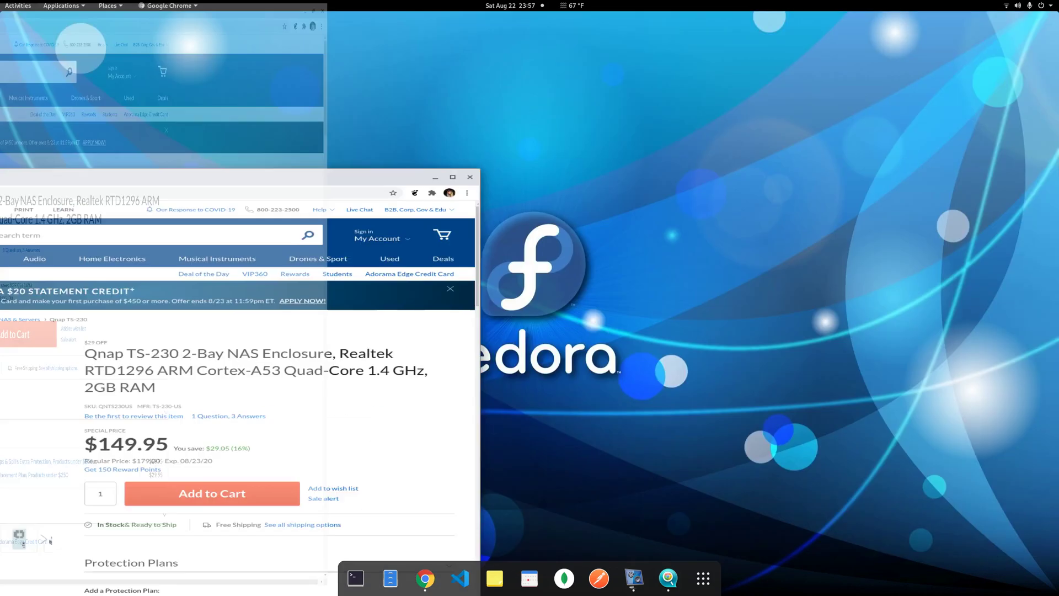
- Hide the Adorama Chrome window to leave the bare Fedora desktop
{"action": "key", "text": "super+h"}
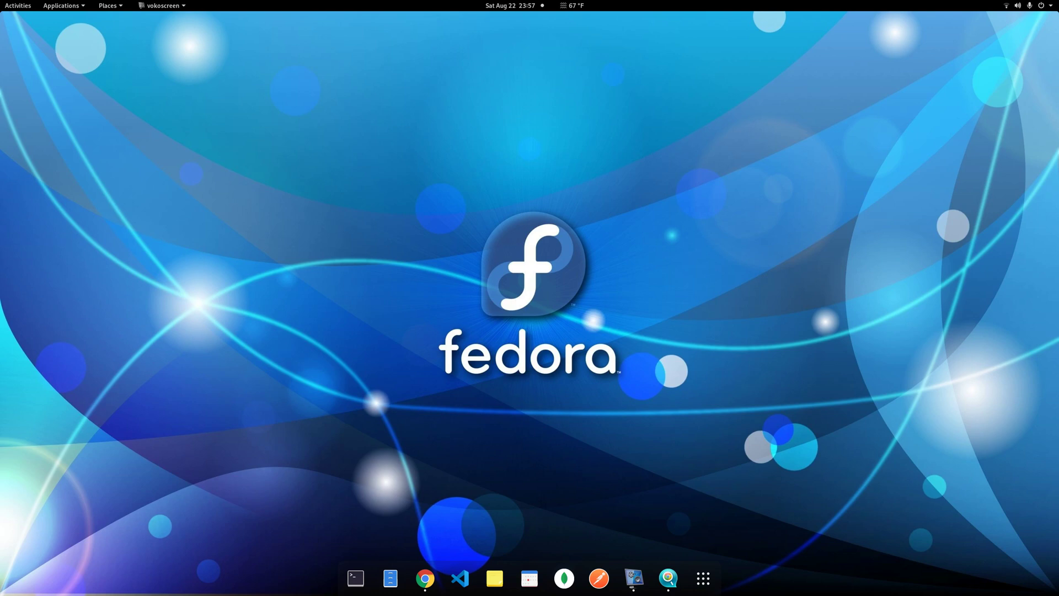
- Switch to the Chrome window on QNAP's Qfinder Pro utilities page
{"action": "key", "text": "alt+Tab"}
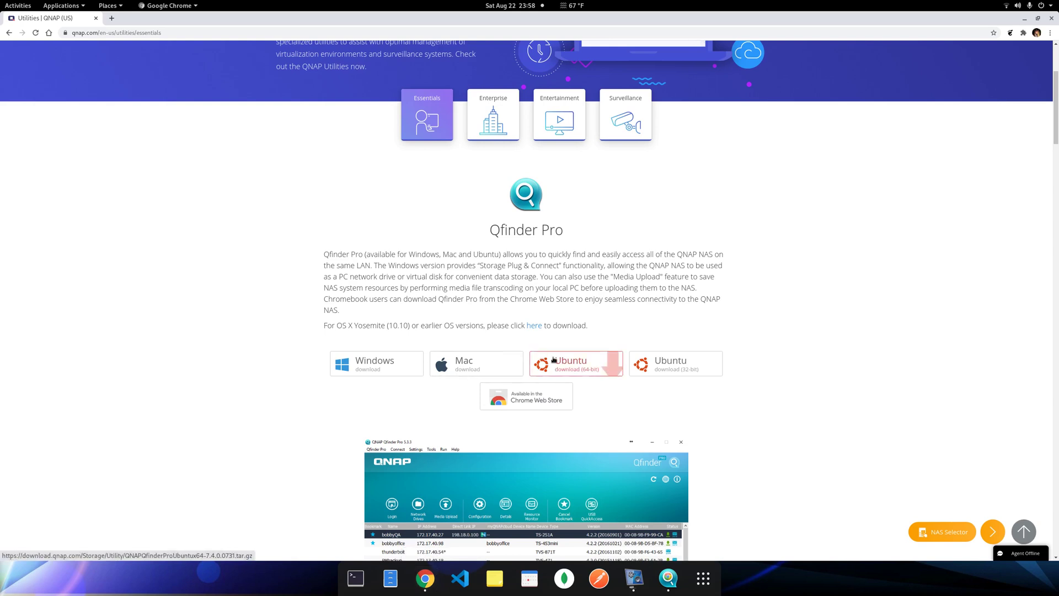
- Locate QNAP Qfinder in the app grid and bring its window showing the TS-230 at 192.168.1.17 forward
{"action": "key", "text": "super+a"}
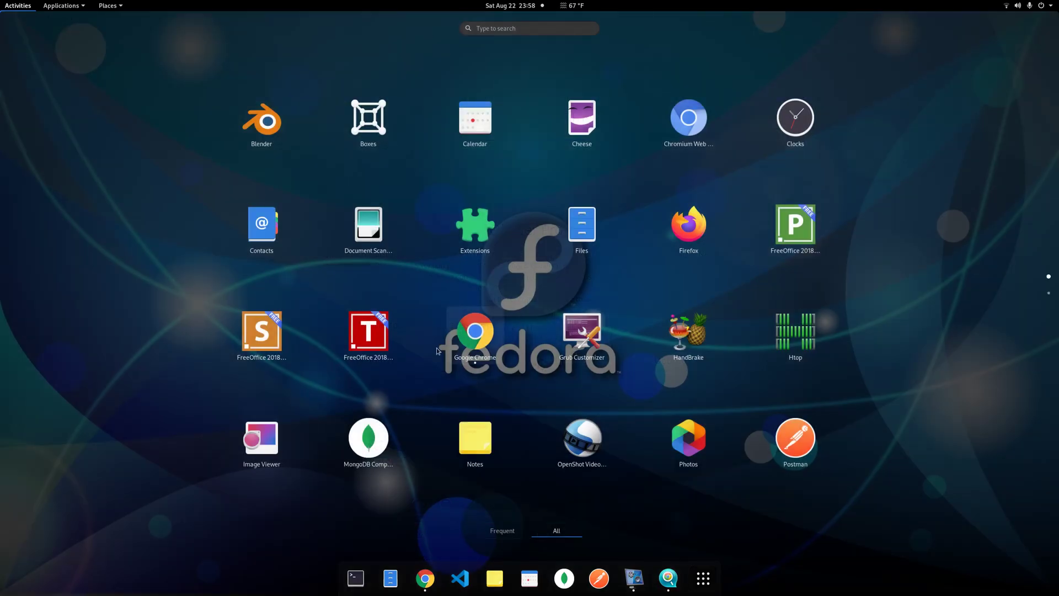
{"action": "scroll", "coordinate": [371, 312], "scroll_direction": "down", "scroll_amount": 1}
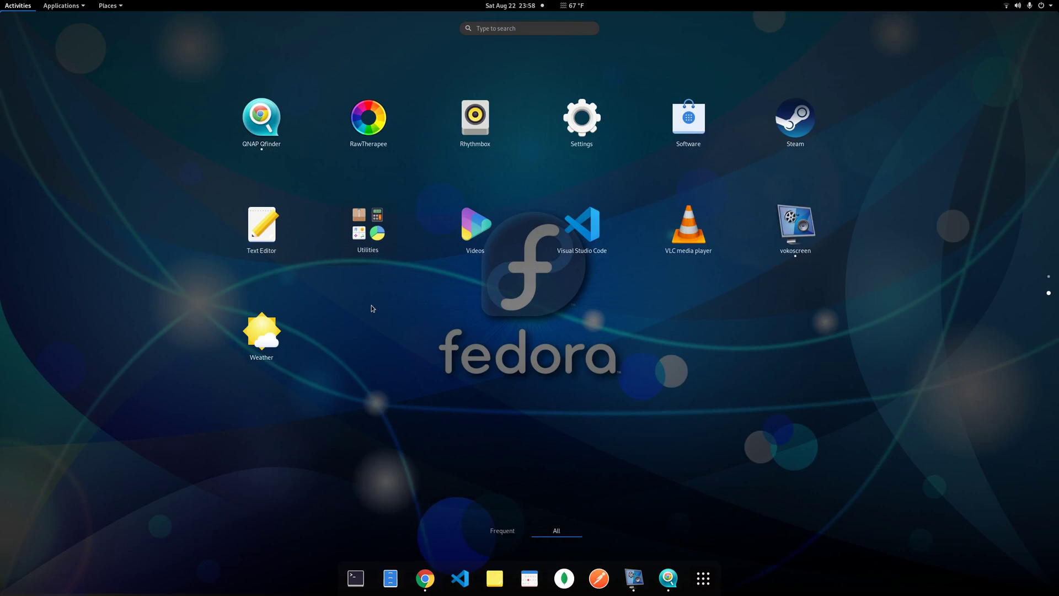
{"action": "right_click", "coordinate": [283, 126]}
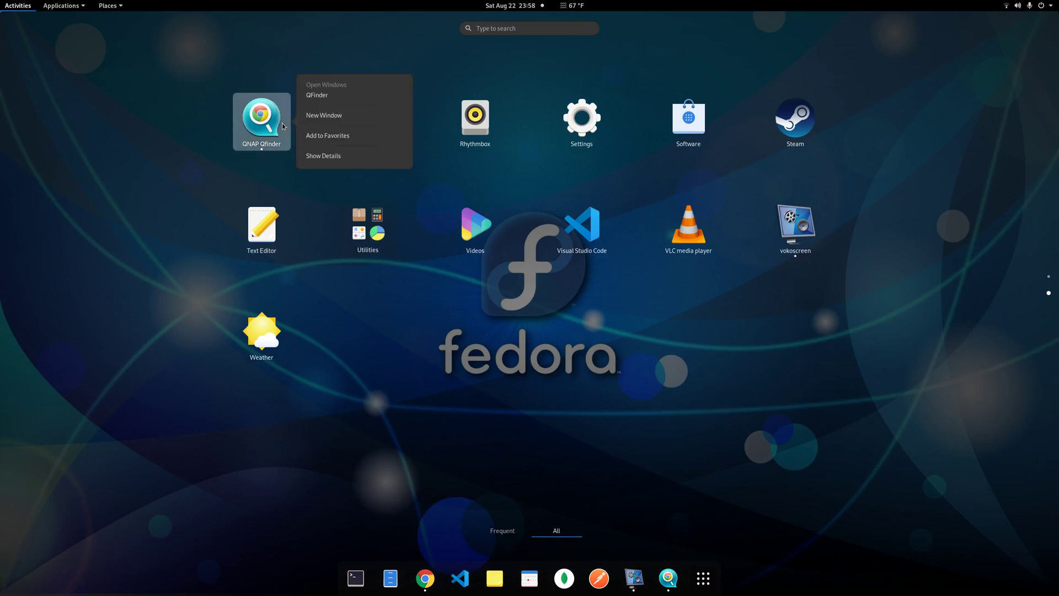
{"action": "left_click", "coordinate": [315, 200]}
{"action": "left_click", "coordinate": [316, 200]}
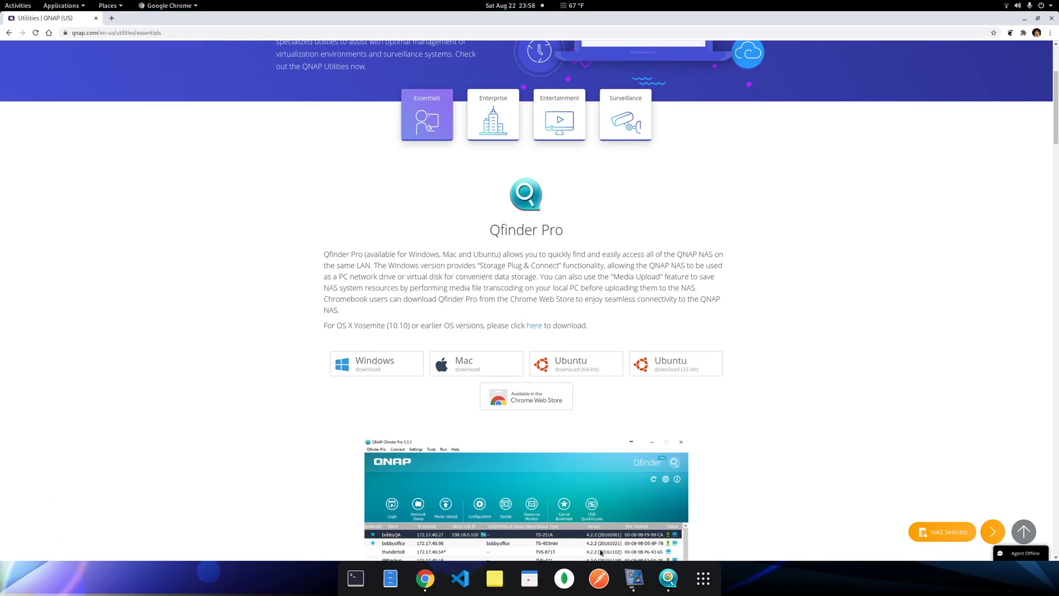
{"action": "left_click", "coordinate": [667, 576]}
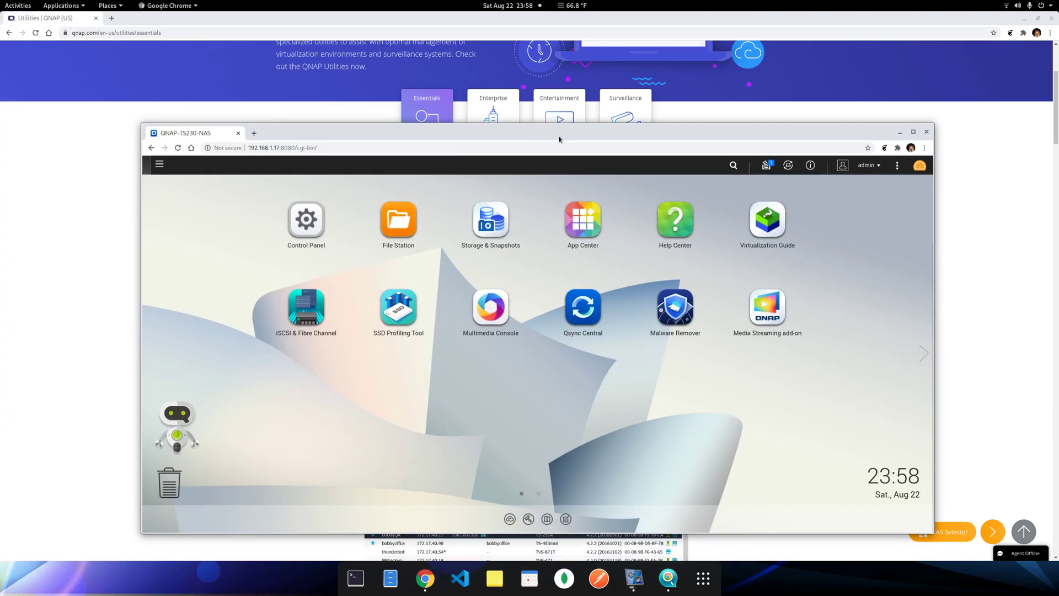
- Open the NAS's QTS desktop at 192.168.1.17:8080 and review its seven shared folders in Control Panel
{"action": "double_click", "coordinate": [558, 136]}
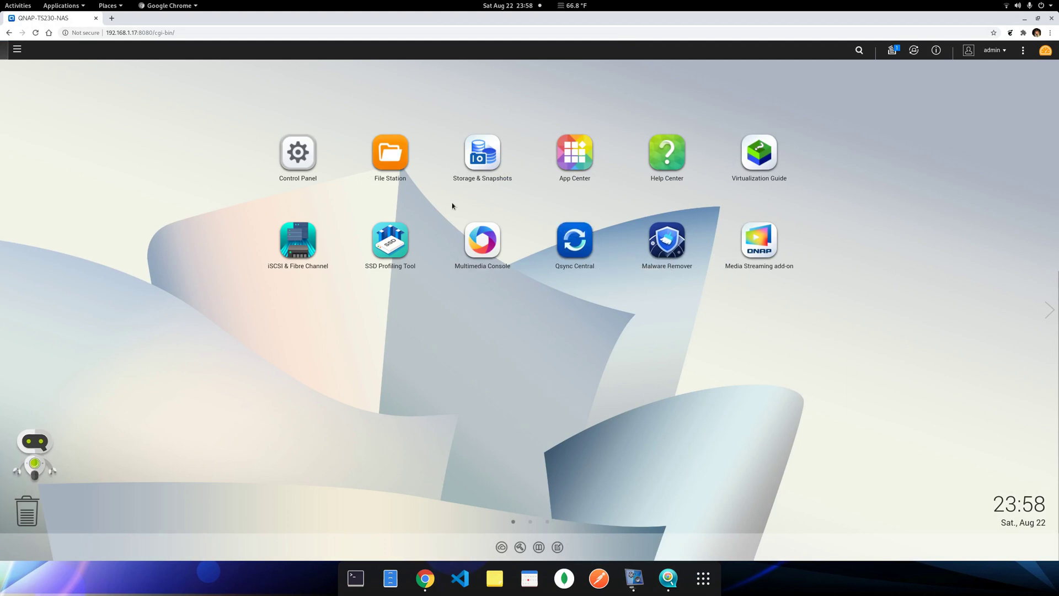
{"action": "left_click", "coordinate": [298, 152]}
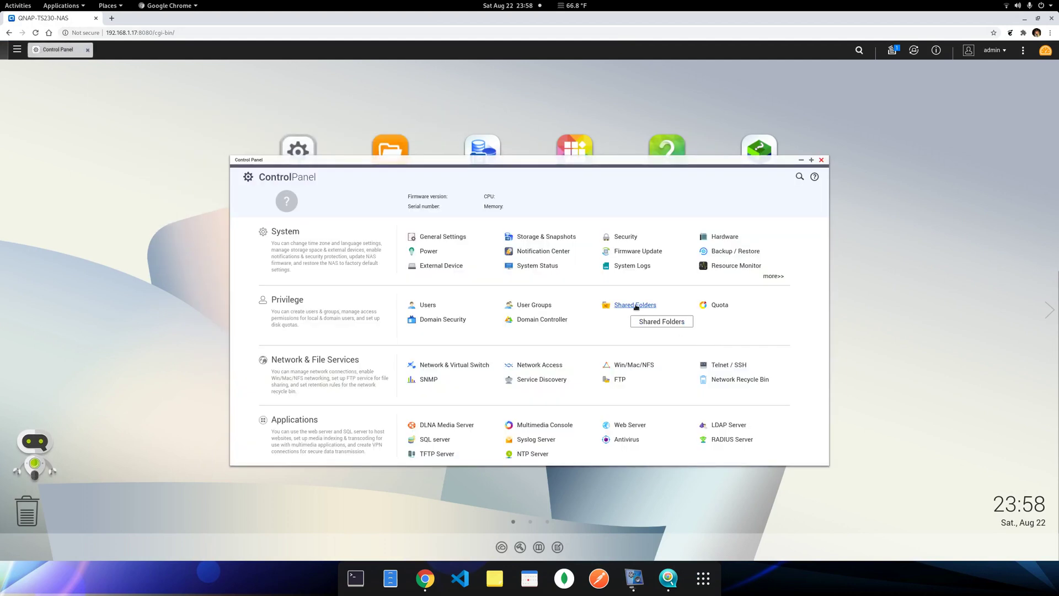
{"action": "left_click", "coordinate": [640, 307]}
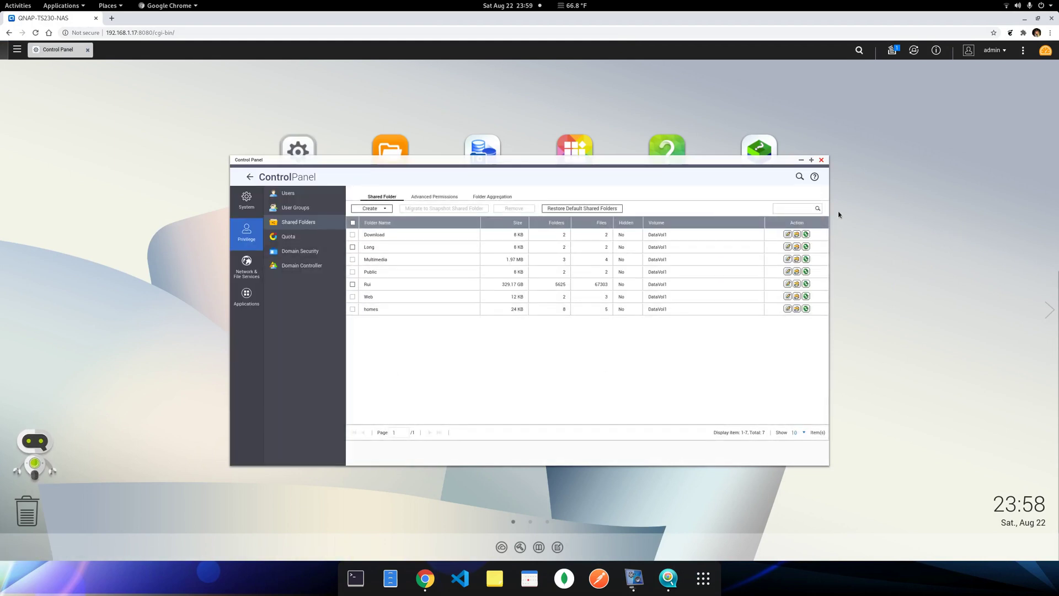
{"action": "left_click", "coordinate": [821, 160]}
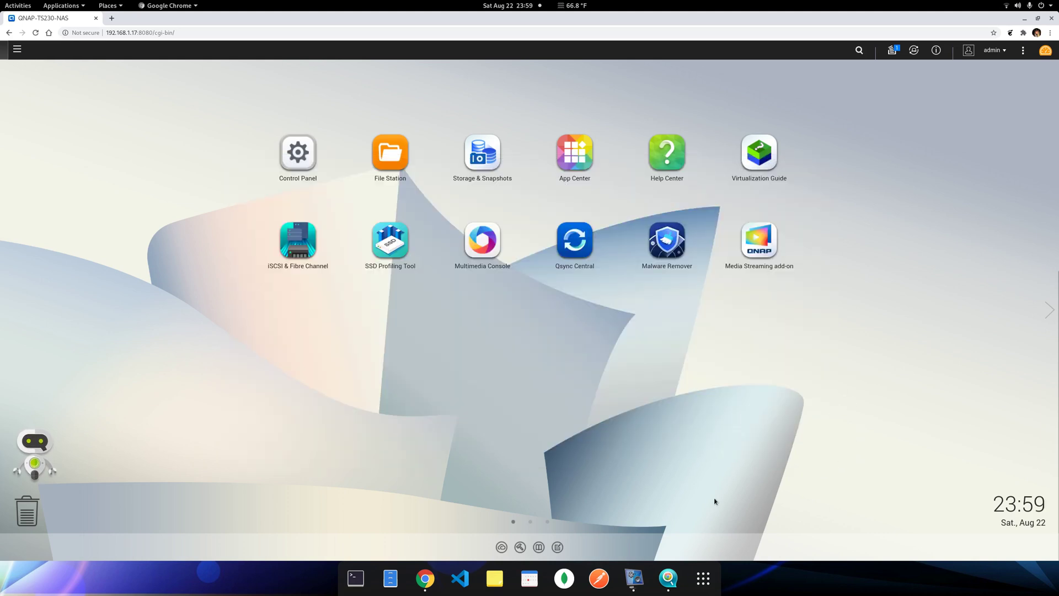
- Browse QNAP-TS230-NAS in Files to the picture folder with years 2001–2020, then close Files
{"action": "key", "text": "super+e"}
{"action": "left_click", "coordinate": [62, 257]}
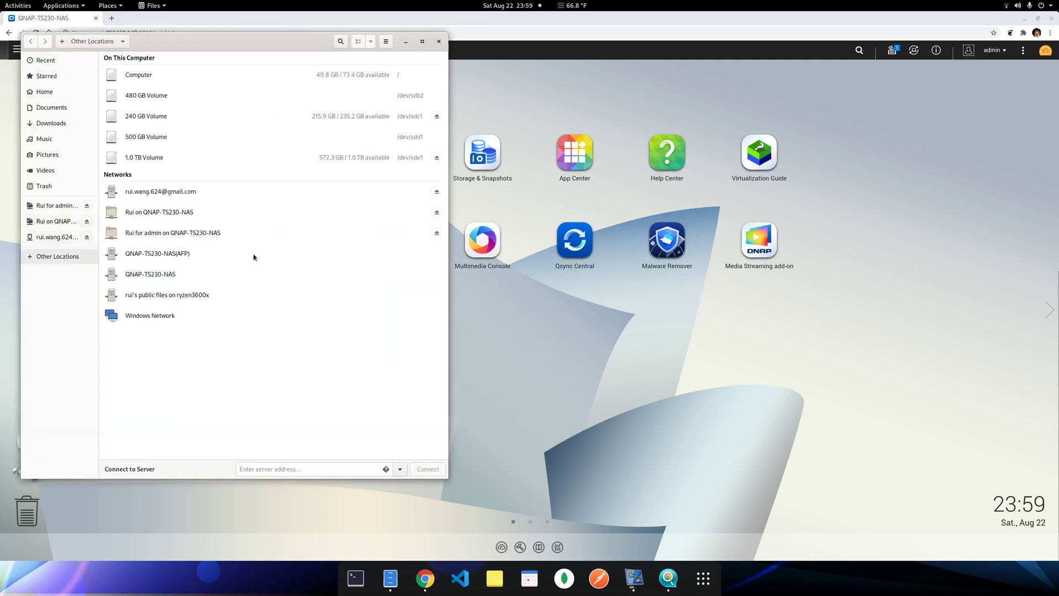
{"action": "left_click", "coordinate": [174, 269]}
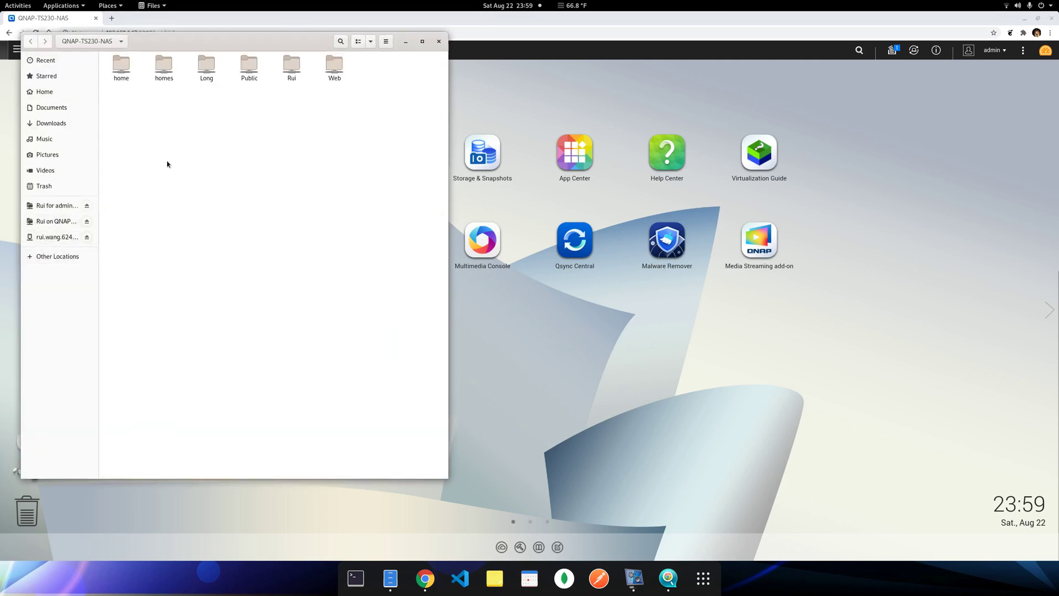
{"action": "left_click", "coordinate": [73, 208]}
{"action": "left_click", "coordinate": [122, 66]}
{"action": "double_click", "coordinate": [122, 67]}
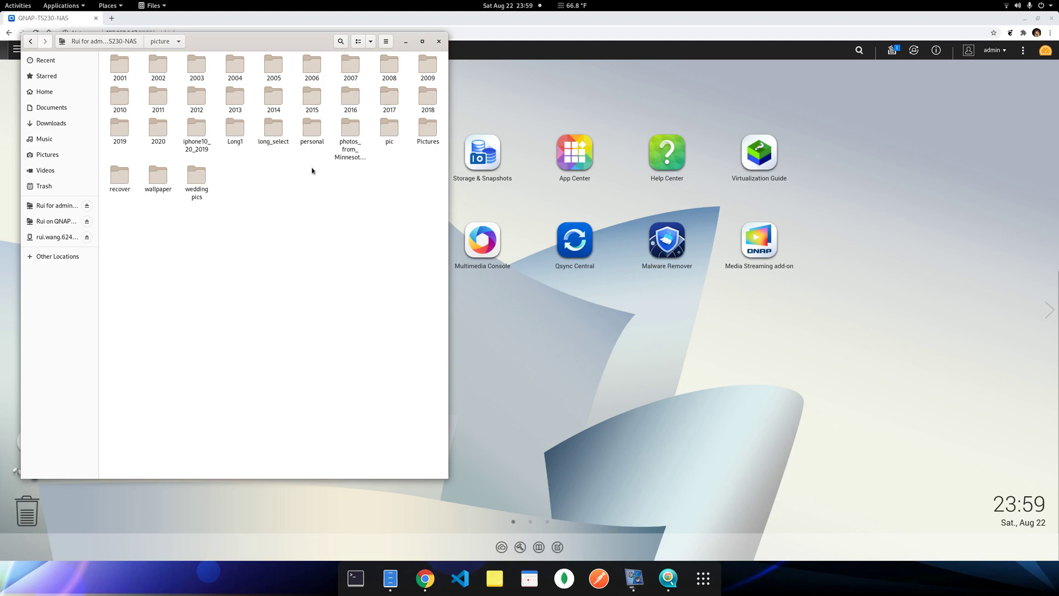
{"action": "left_click", "coordinate": [441, 44]}
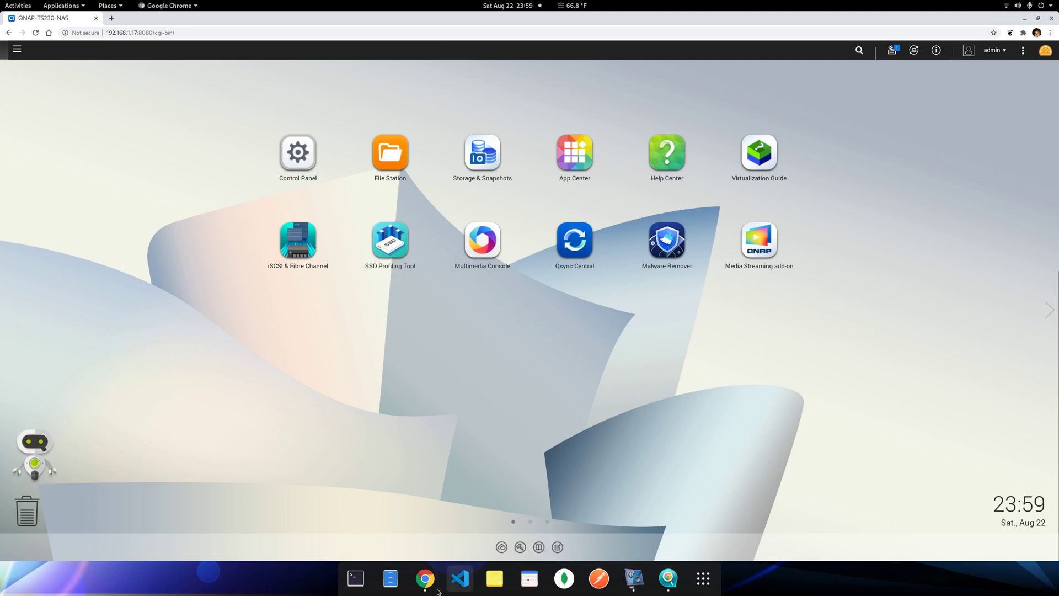
- Switch to the qnap.com Chrome window and close it
{"action": "left_click", "coordinate": [425, 578]}
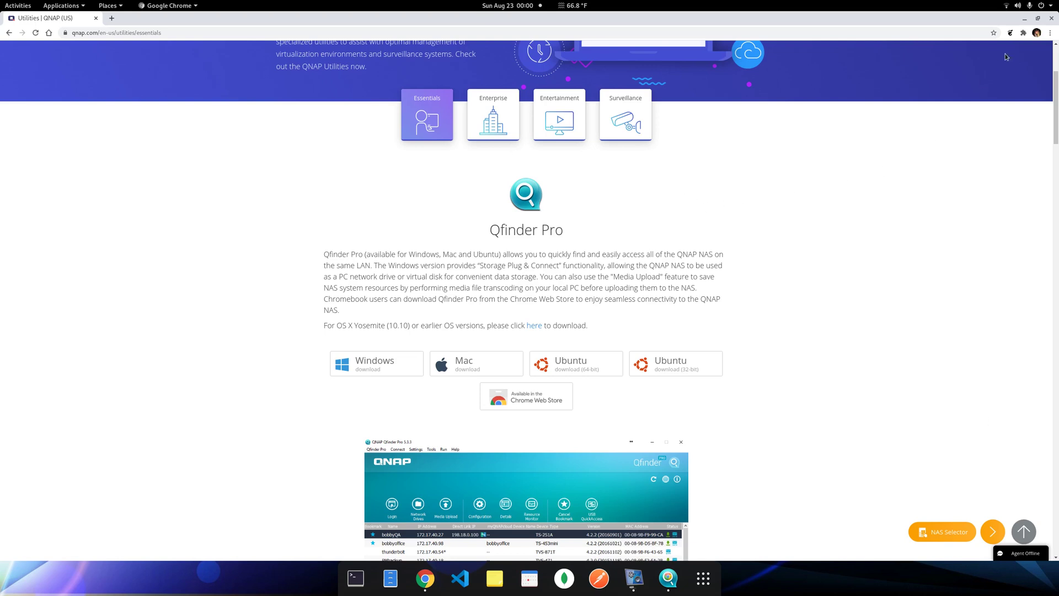
{"action": "left_click", "coordinate": [1052, 19]}
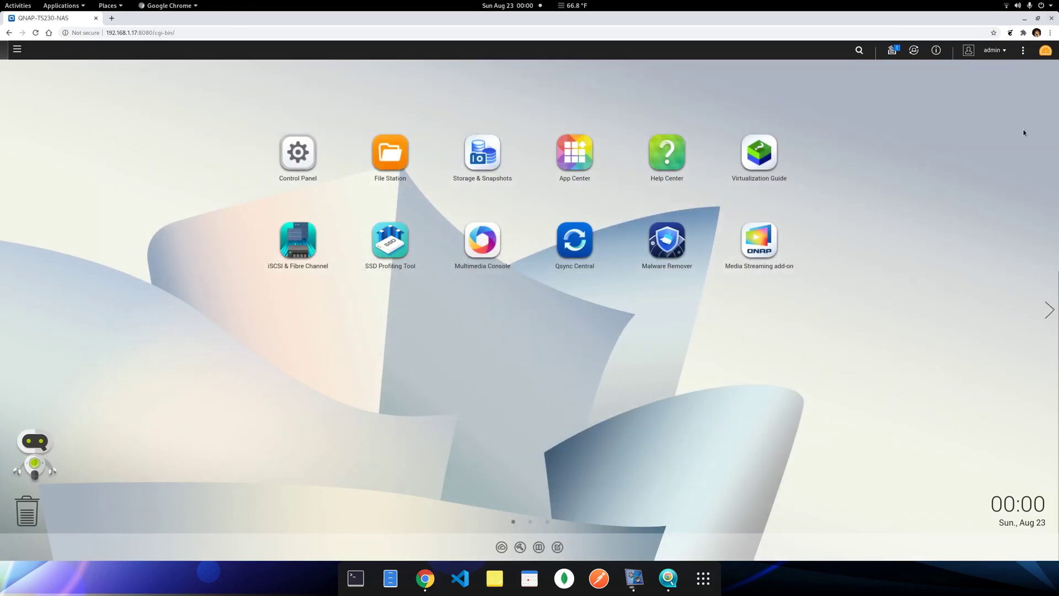